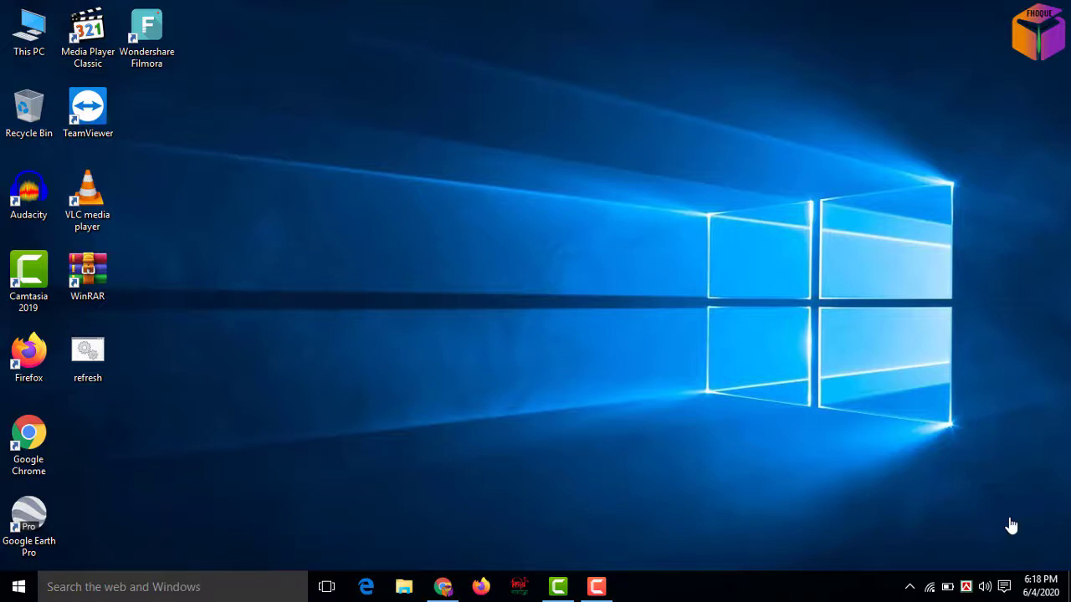
Step: Open Google Chrome, search for "rufus" and go to the official Rufus website
click(443, 587)
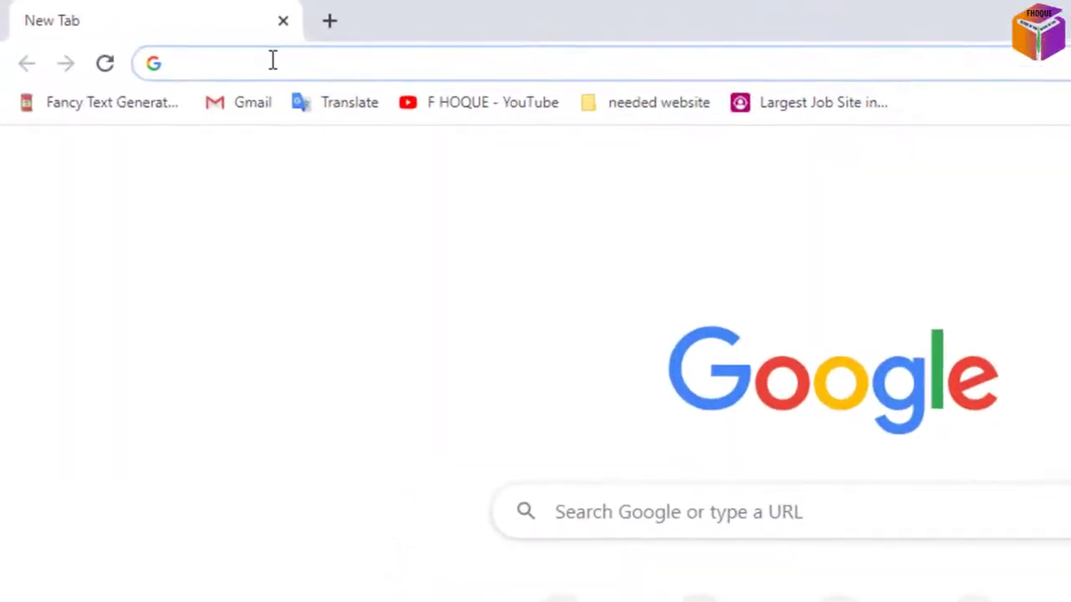
text(rufus.)
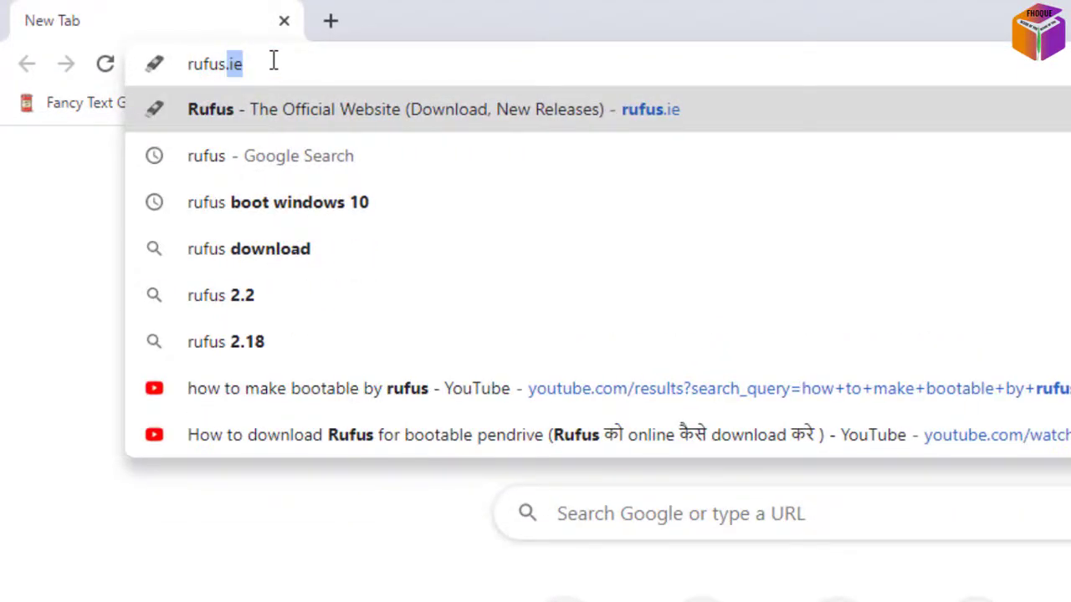
key(BackSpace)
key(BackSpace)
key(Return)
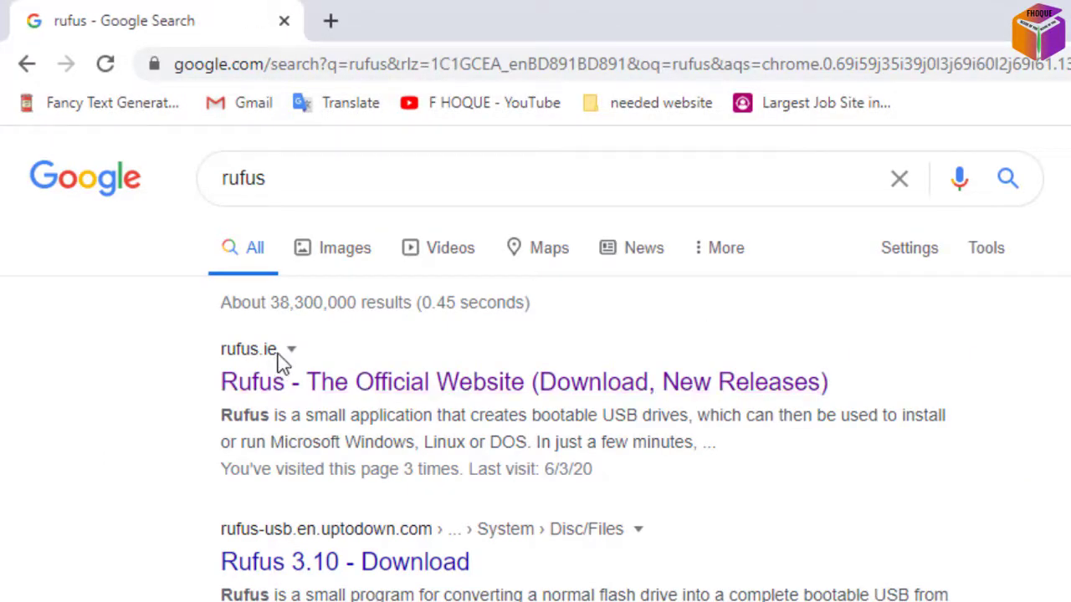
click(364, 387)
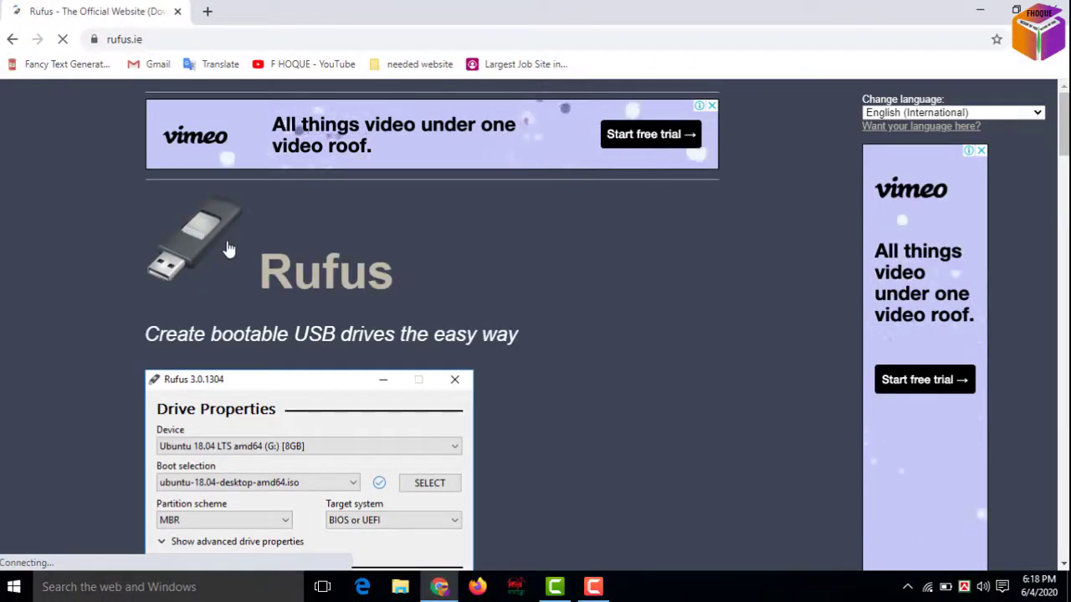
Step: Download Rufus 3.10 Portable from the site's Download section
scroll(1061, 182, down, 5)
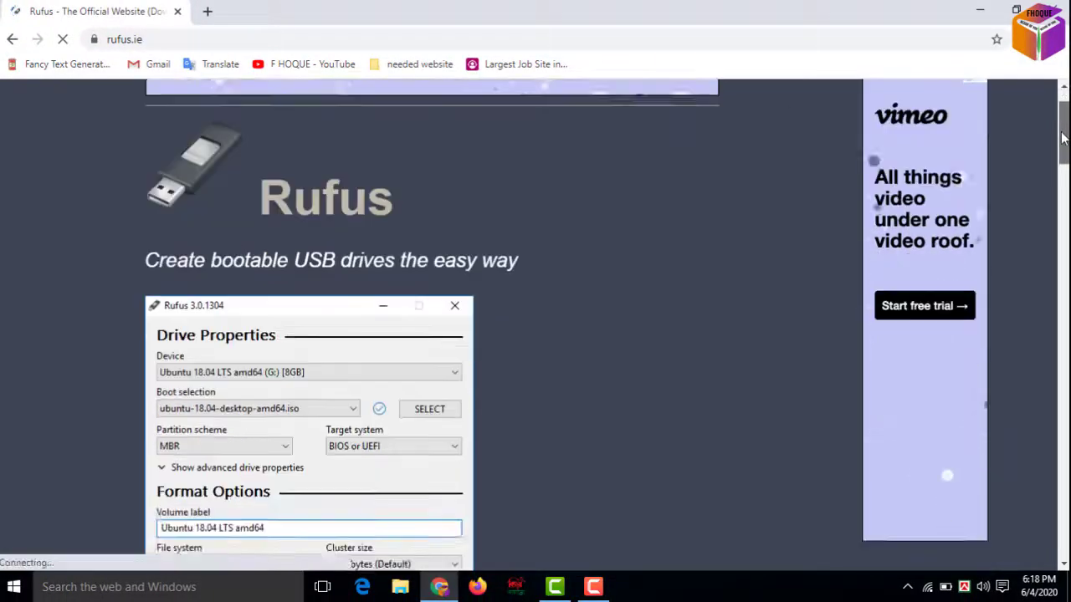
scroll(1060, 182, down, 5)
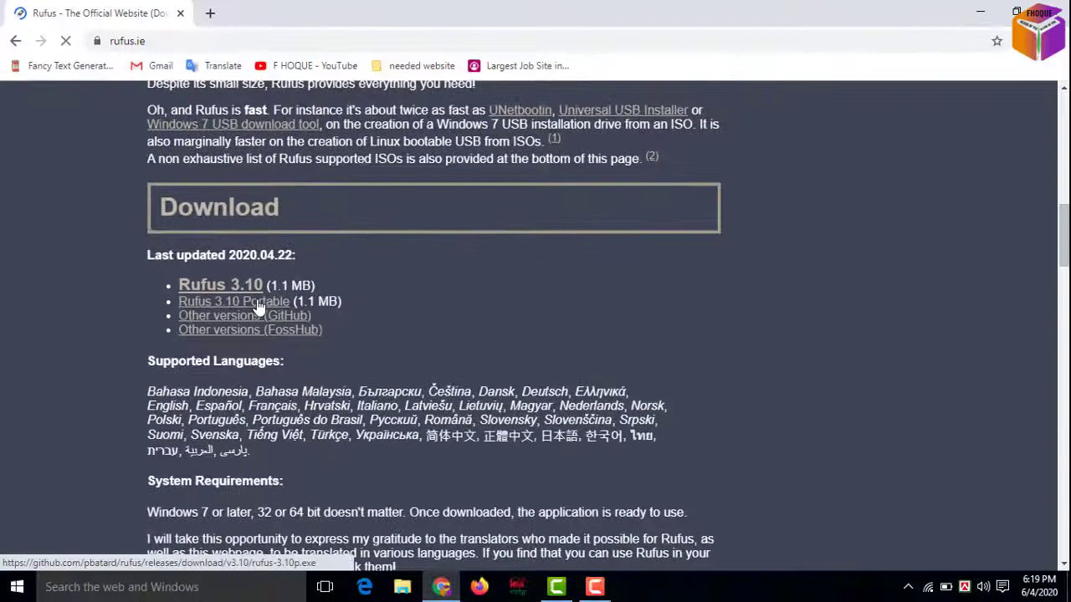
click(258, 308)
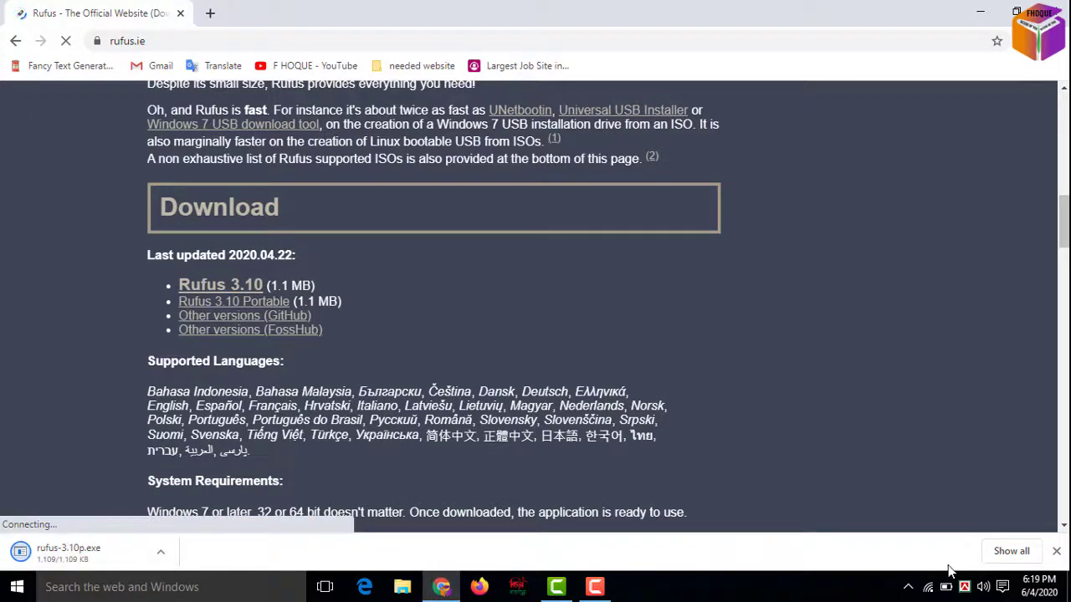
Step: Move the downloaded rufus-3.10p file from the Downloads folder to the desktop
click(1010, 551)
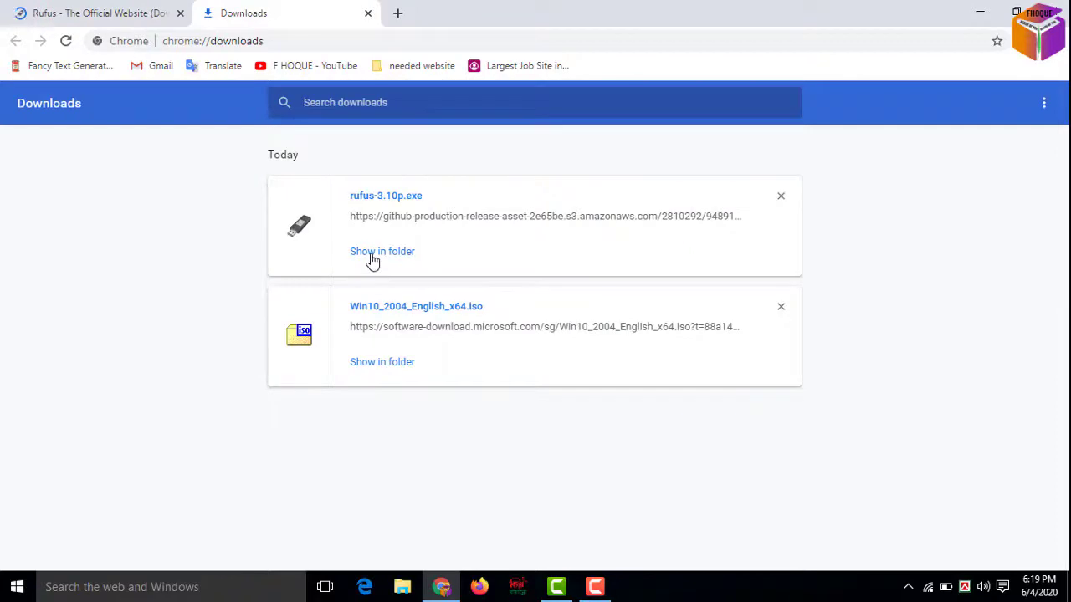
click(371, 255)
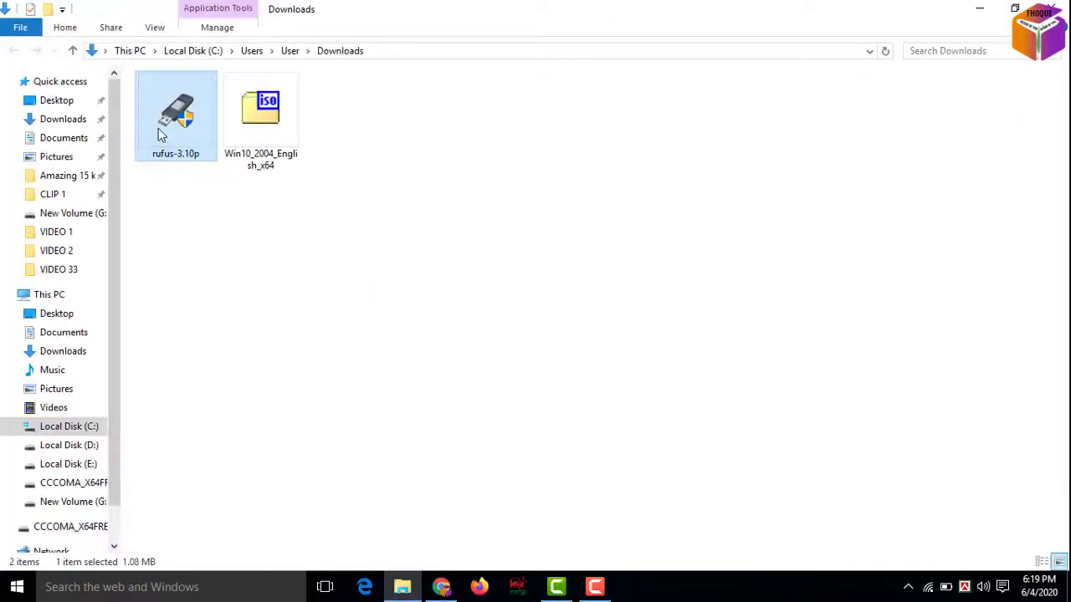
right_click(161, 136)
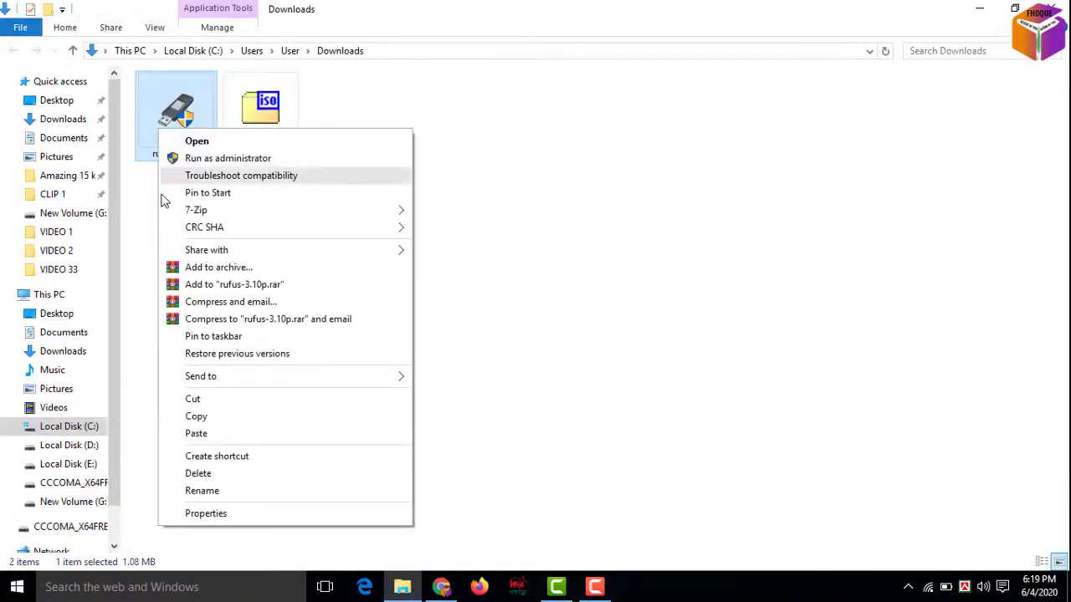
click(217, 399)
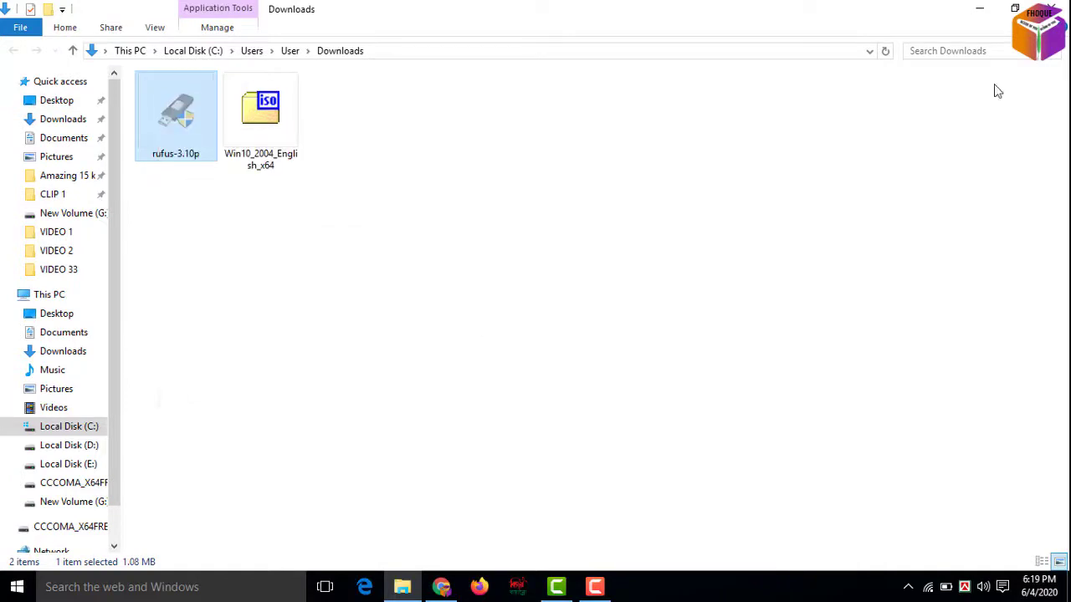
click(977, 8)
click(976, 10)
right_click(283, 216)
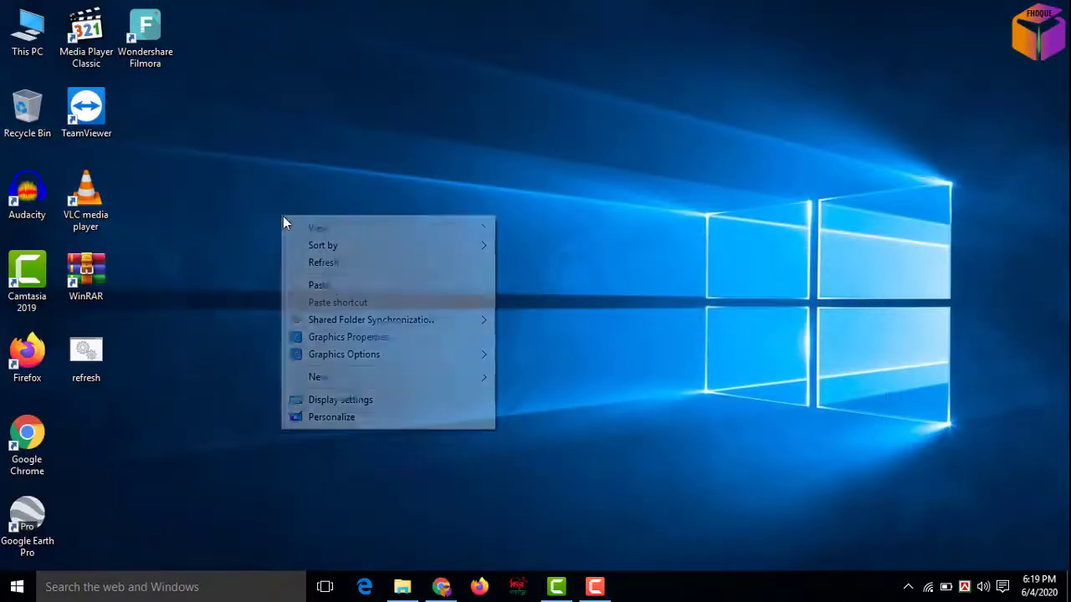
click(335, 288)
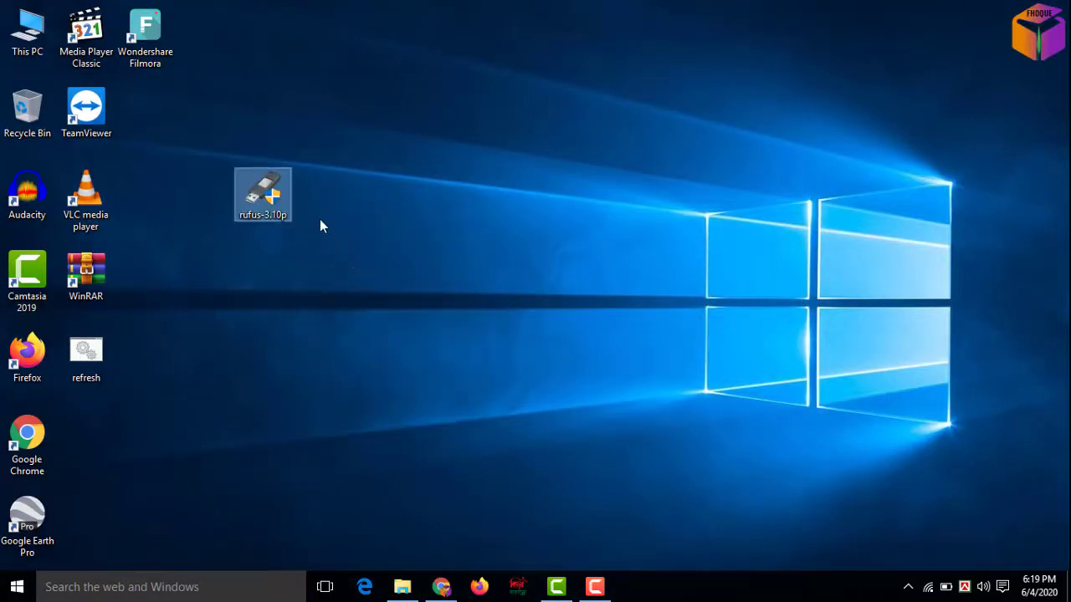
Step: Place the rufus-3.10p icon directly below the refresh icon on the desktop
drag(276, 206, 150, 386)
drag(113, 428, 100, 431)
click(237, 325)
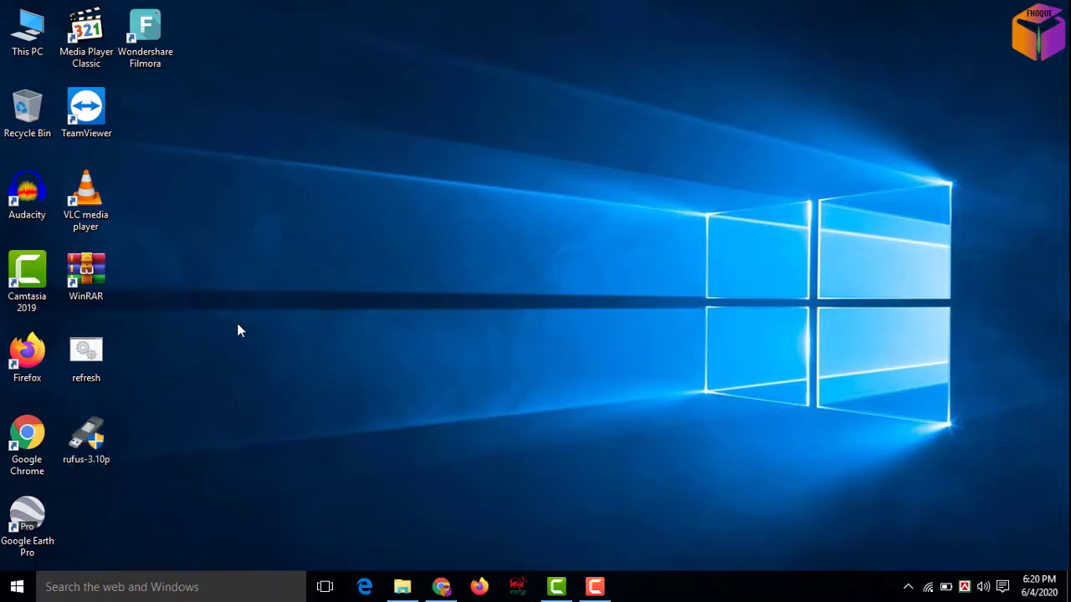
Step: Launch rufus-3.10p from the desktop and allow it to check for application updates online
double_click(97, 443)
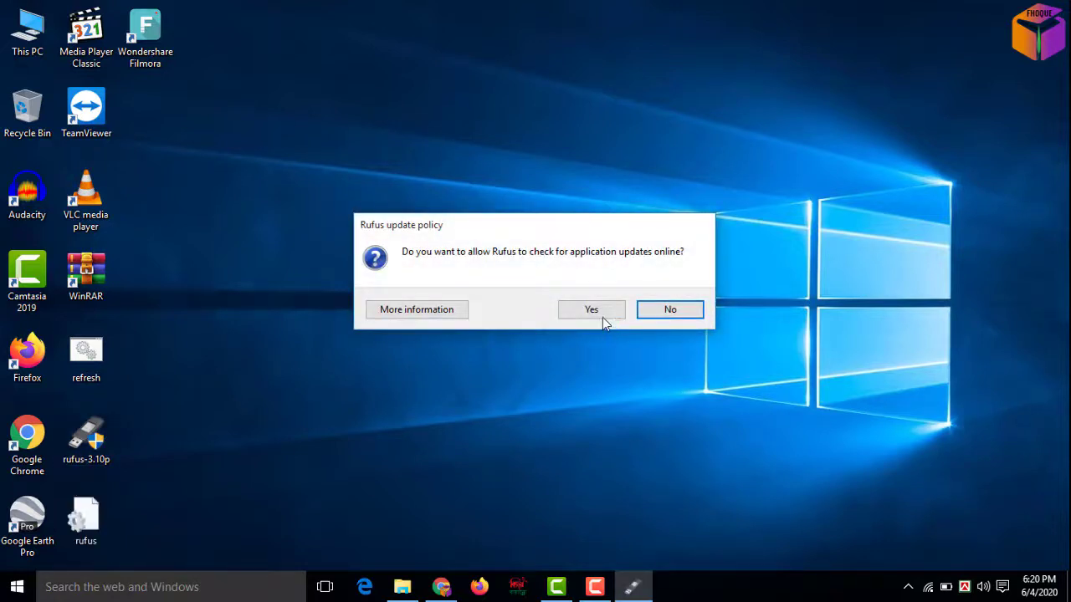
click(599, 312)
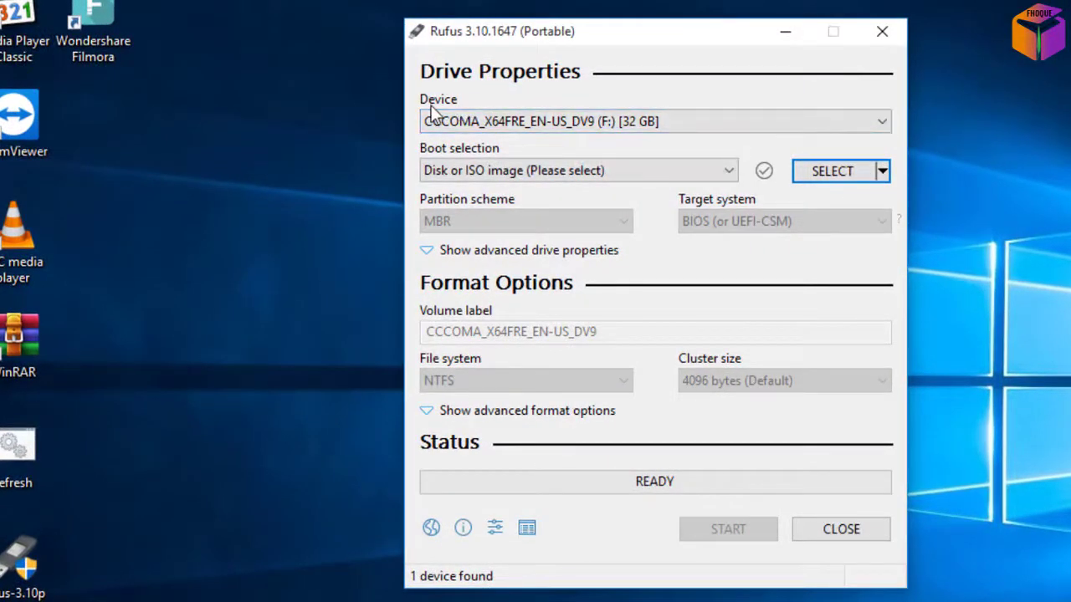
Step: Choose the 32 GB drive CCCOMA_X64FRE_EN-US_DV9 (F:) as the device and Disk or ISO image as the boot selection
click(757, 123)
click(668, 145)
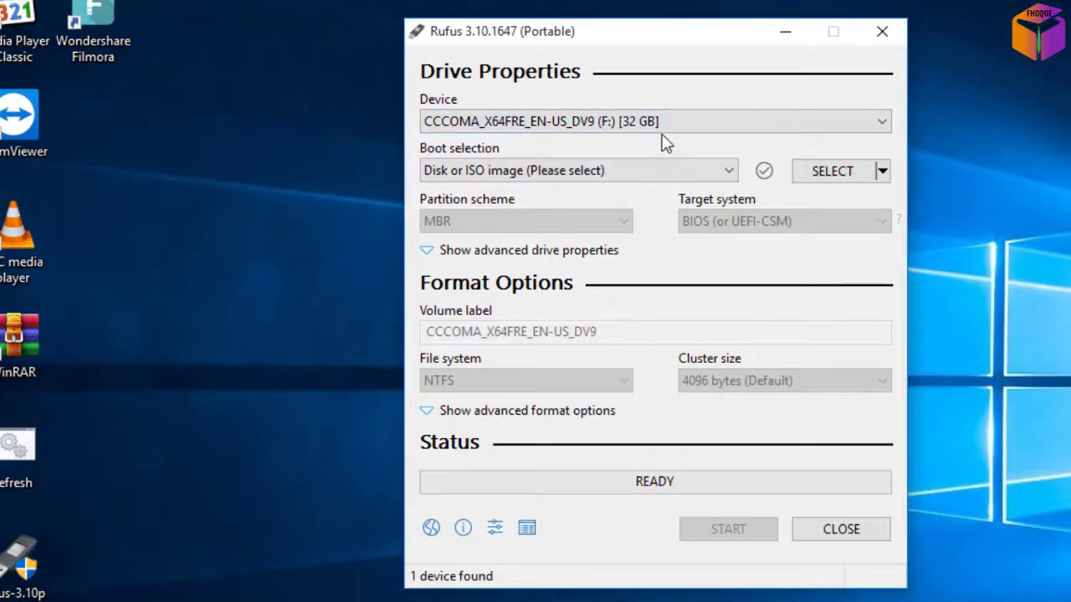
click(729, 174)
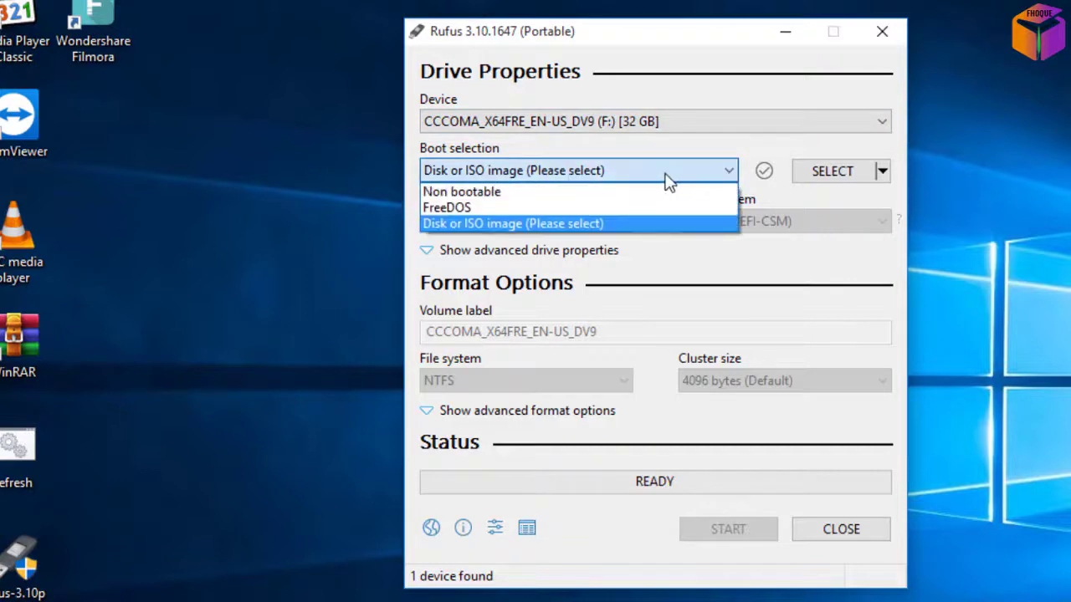
click(589, 225)
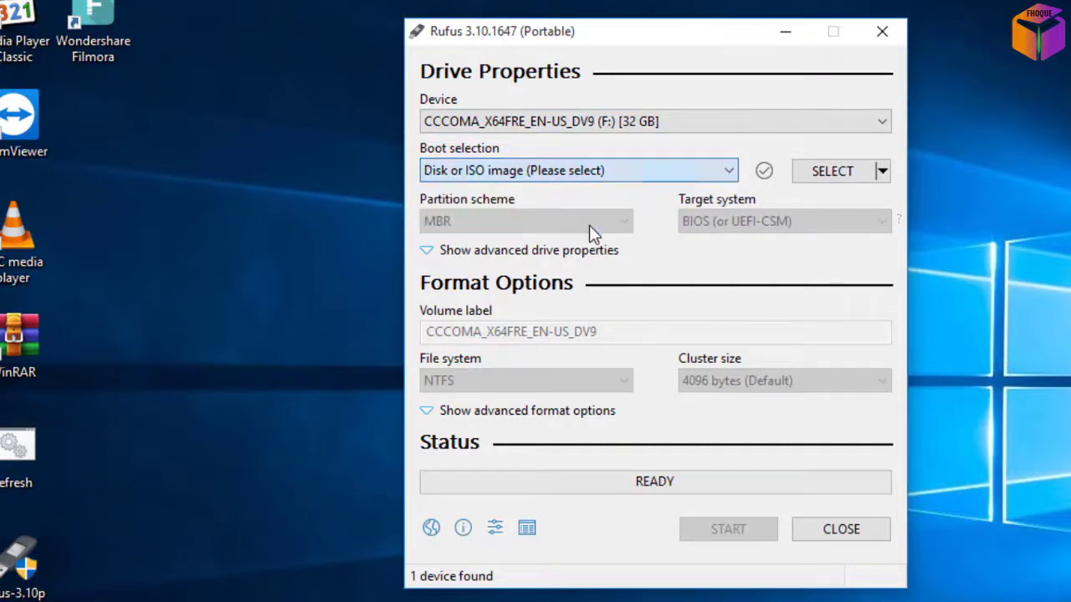
Step: Load the Win10_2004_English_x64 ISO image from New Volume (G:) as the boot image
click(850, 177)
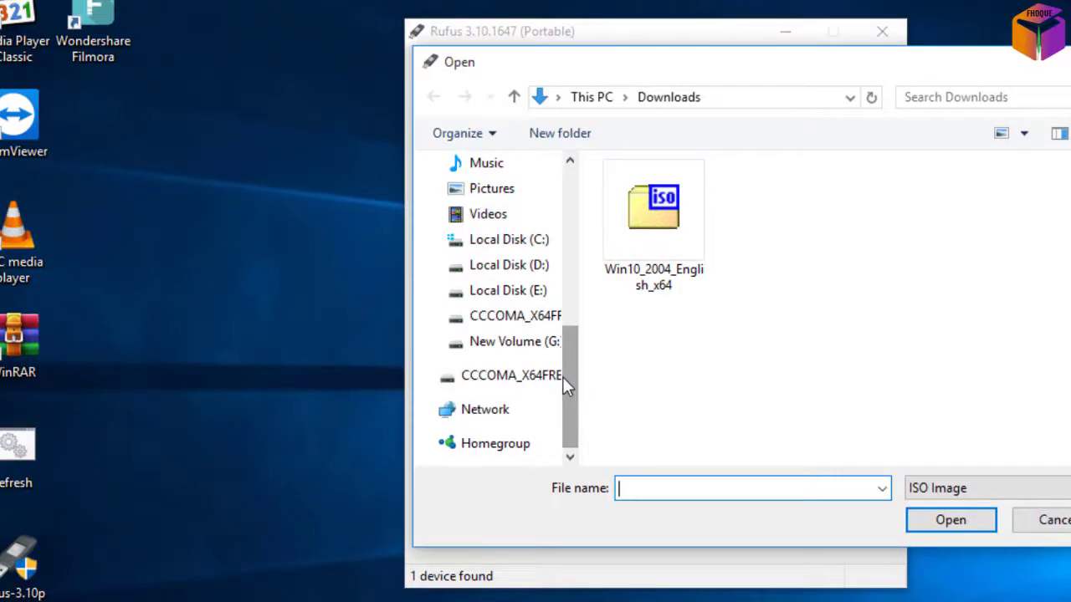
click(516, 350)
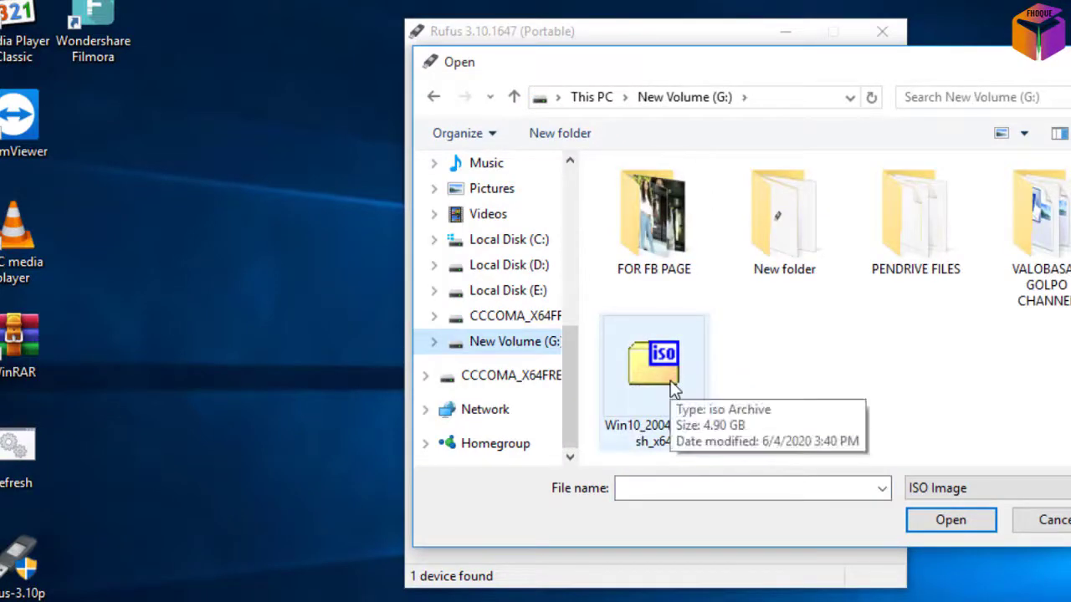
click(674, 389)
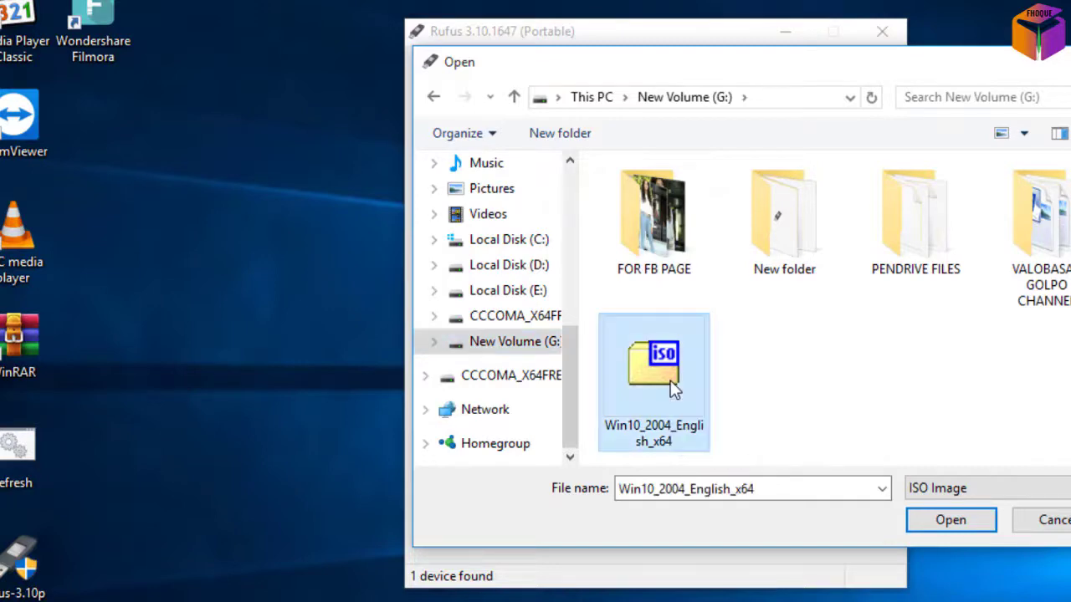
click(945, 522)
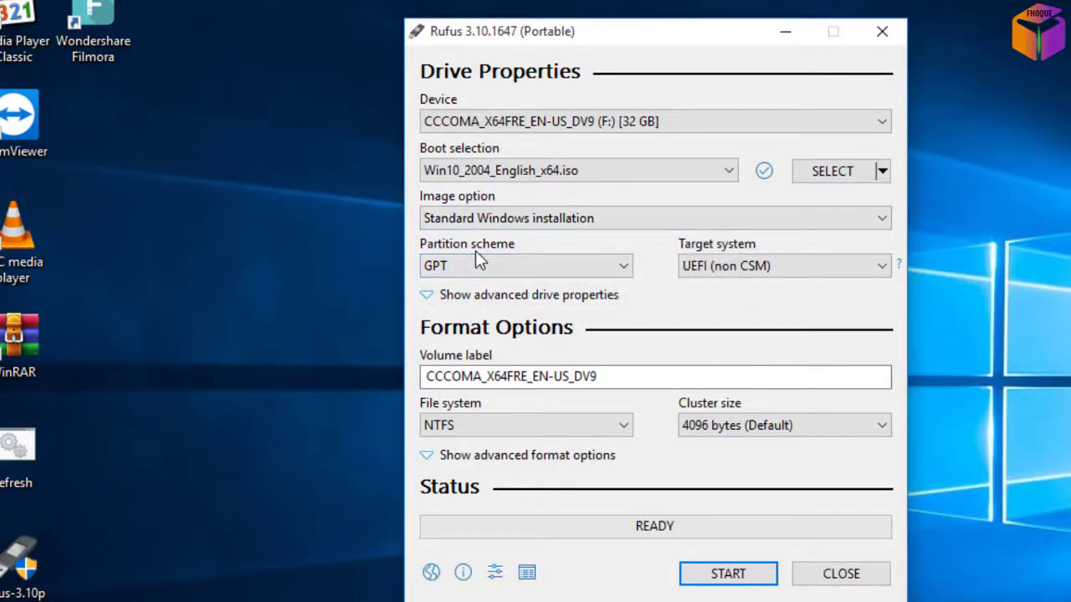
Step: Examine the partition scheme options offered for the Windows image
click(624, 268)
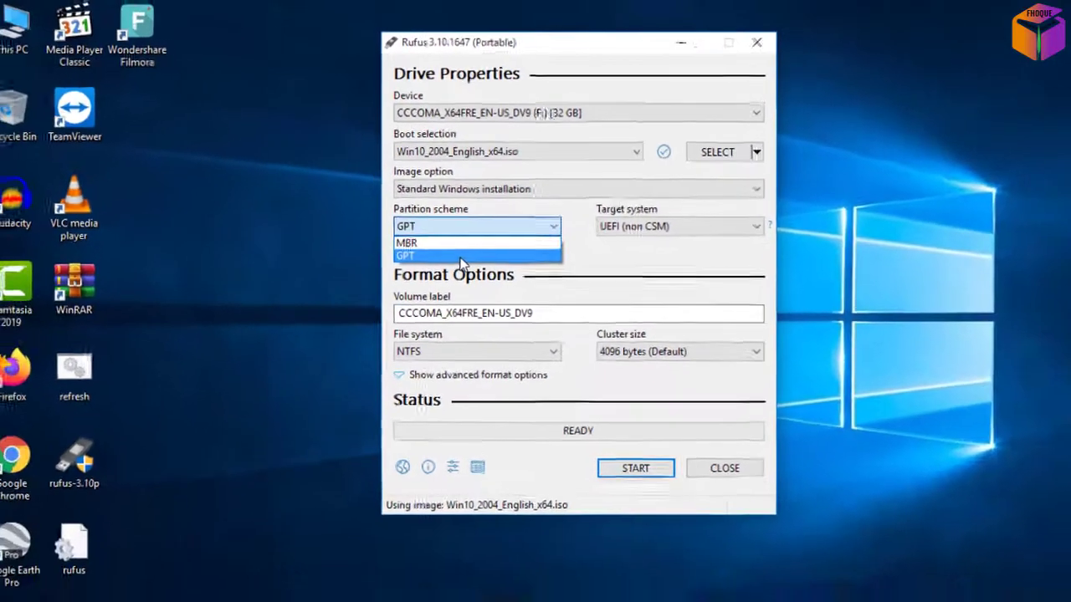
click(504, 304)
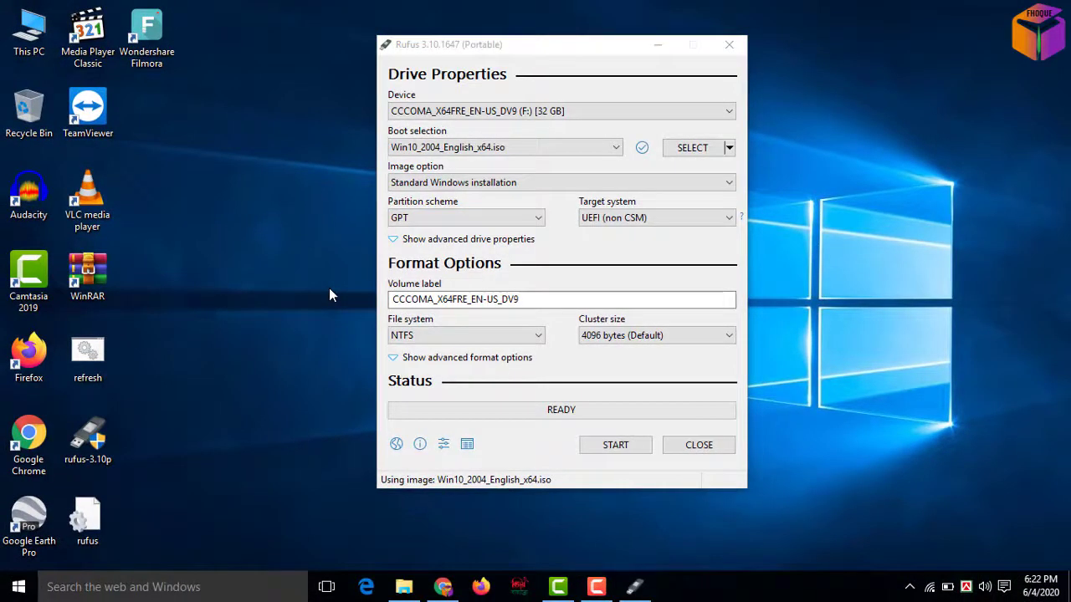
Step: Find and open Computer Management from the Windows search and show Disk Management
click(198, 585)
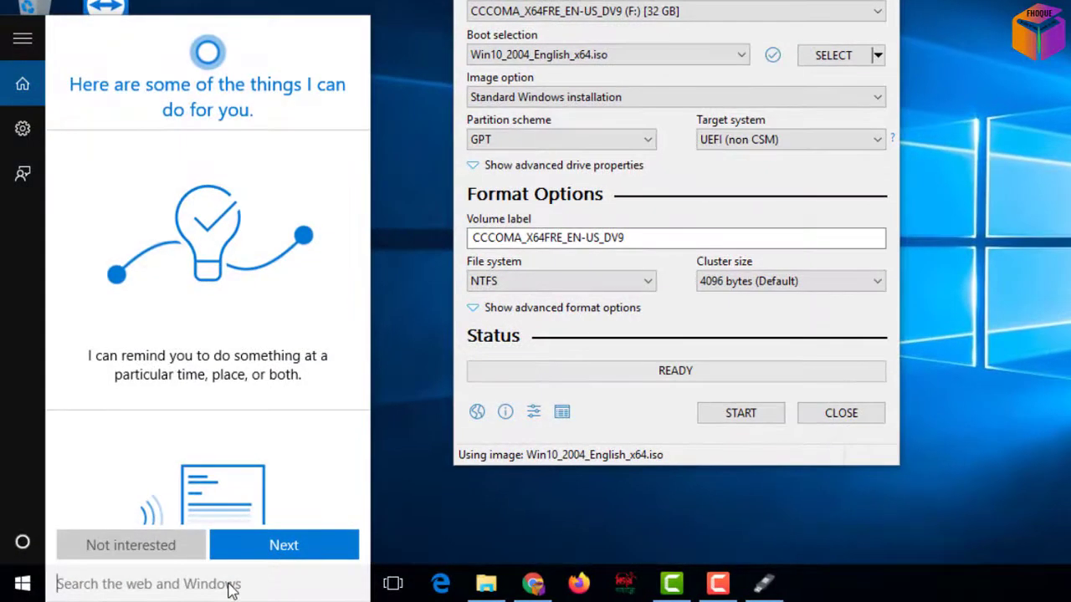
text(c)
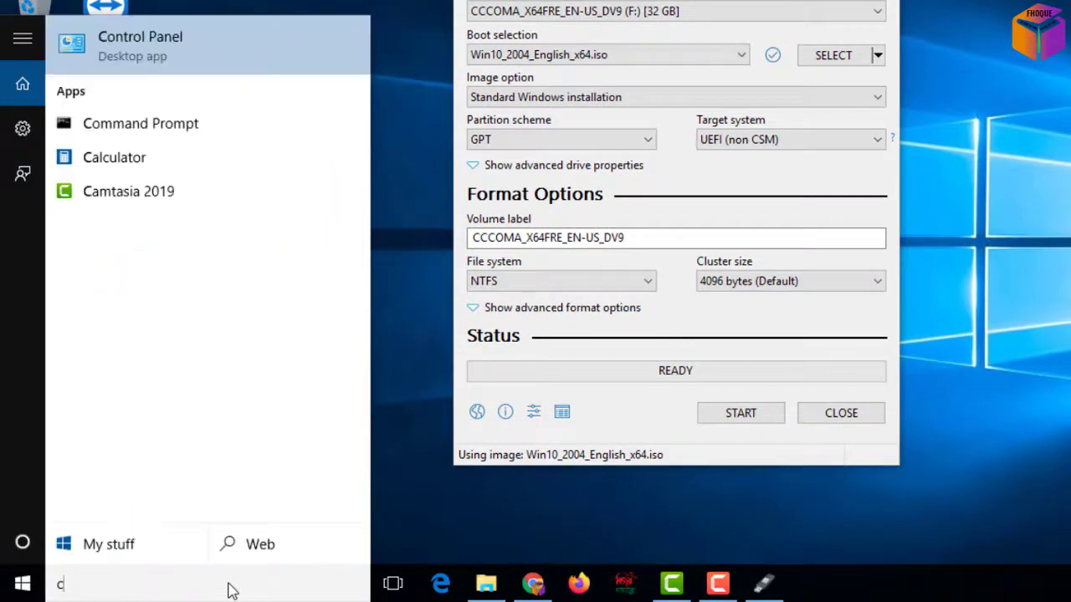
text(omputer)
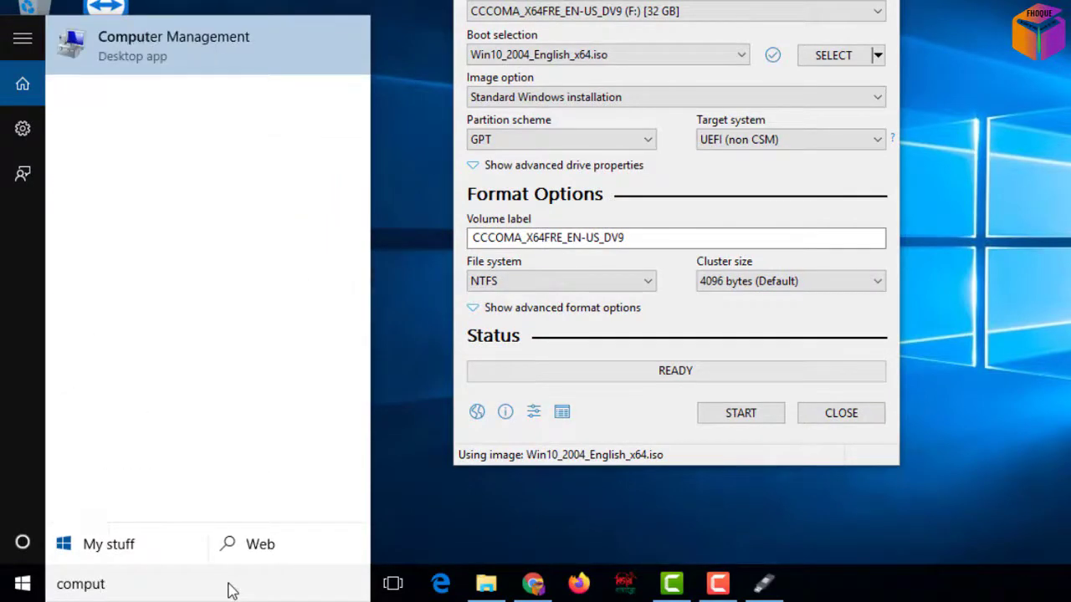
text( manage)
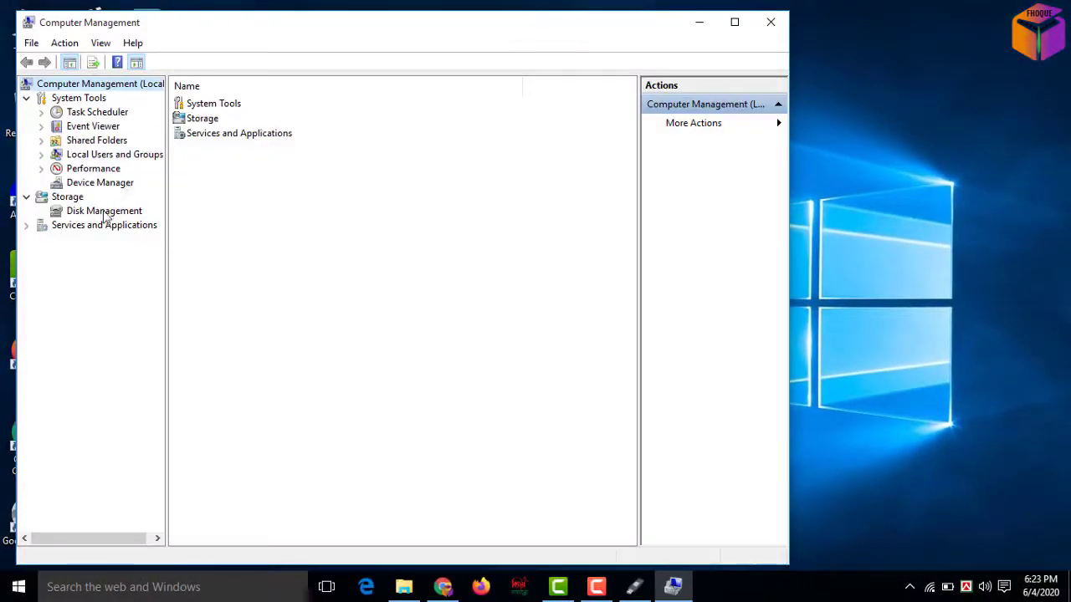
click(105, 213)
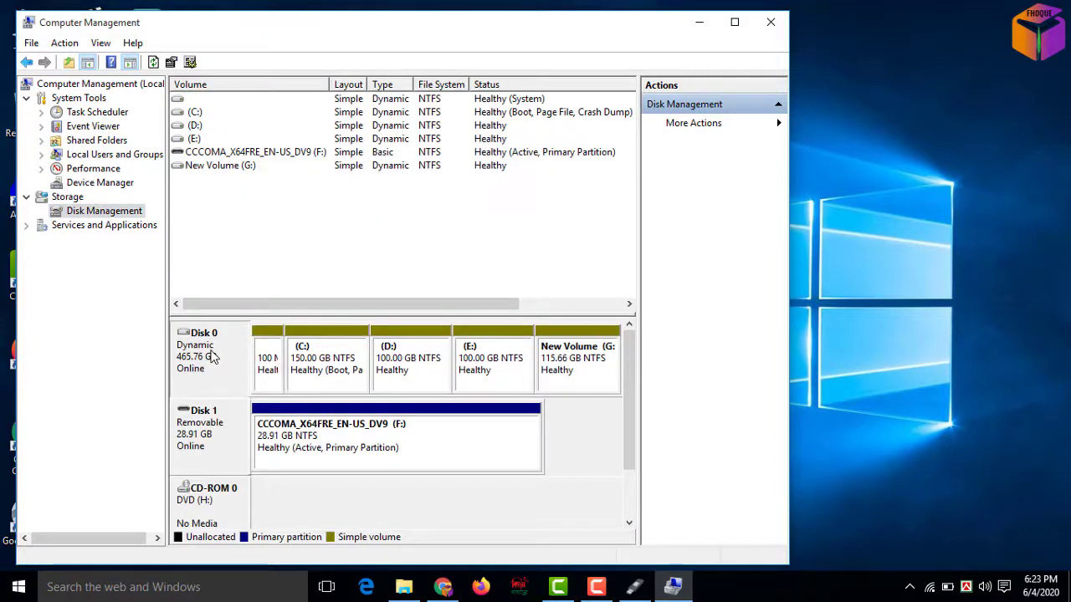
Step: Check the partition style of Disk 0 in the Volumes information of its properties, then return to Rufus
right_click(211, 355)
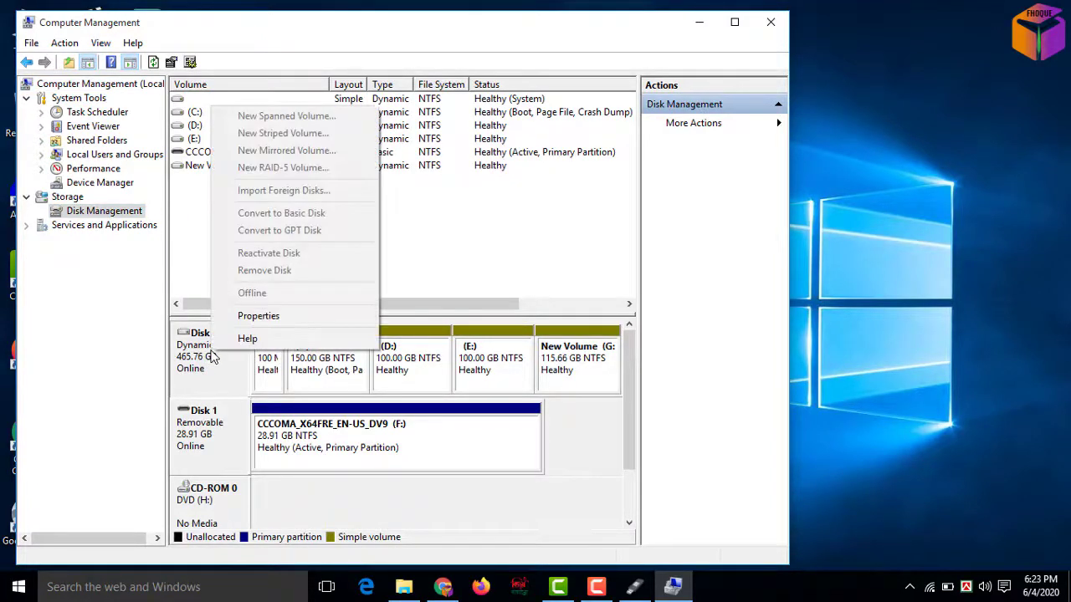
click(259, 316)
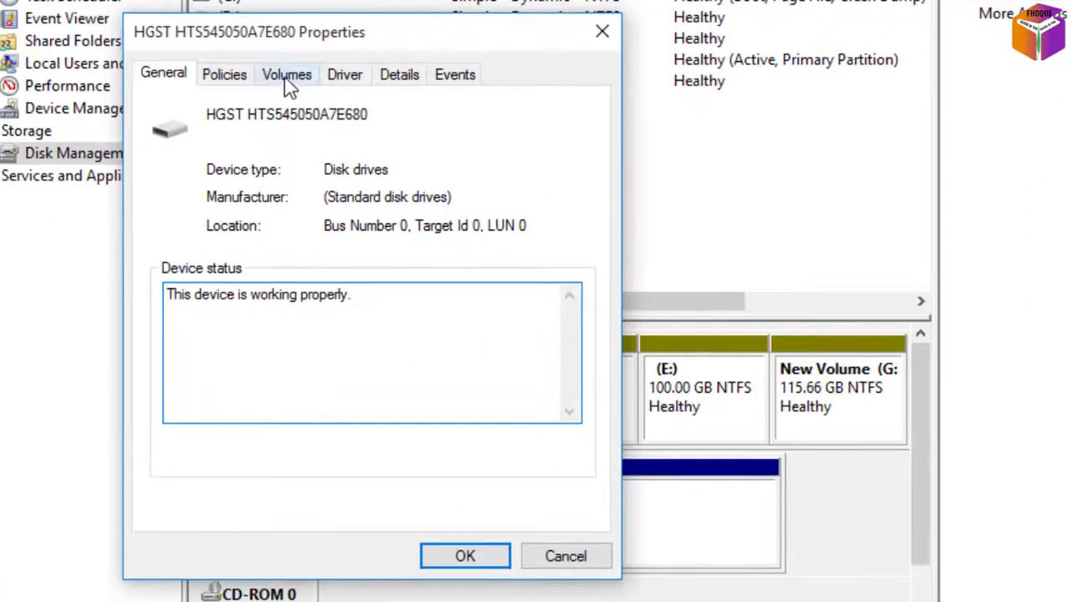
click(287, 79)
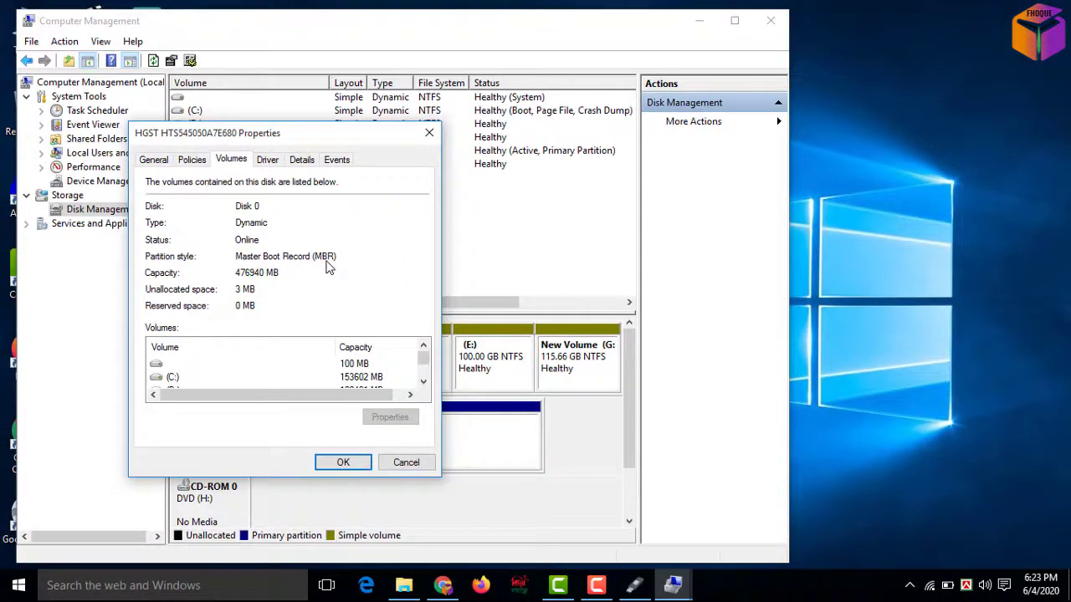
click(406, 462)
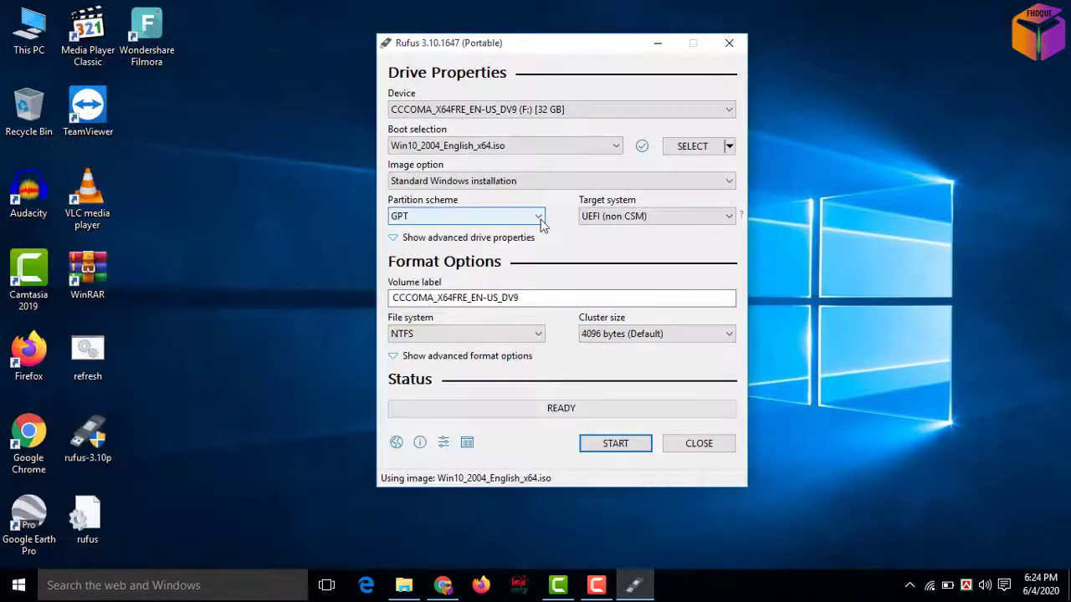
Step: Write the Windows image to the USB drive with the MBR partition scheme, accepting the data erasure, and close Rufus once it finishes
click(540, 216)
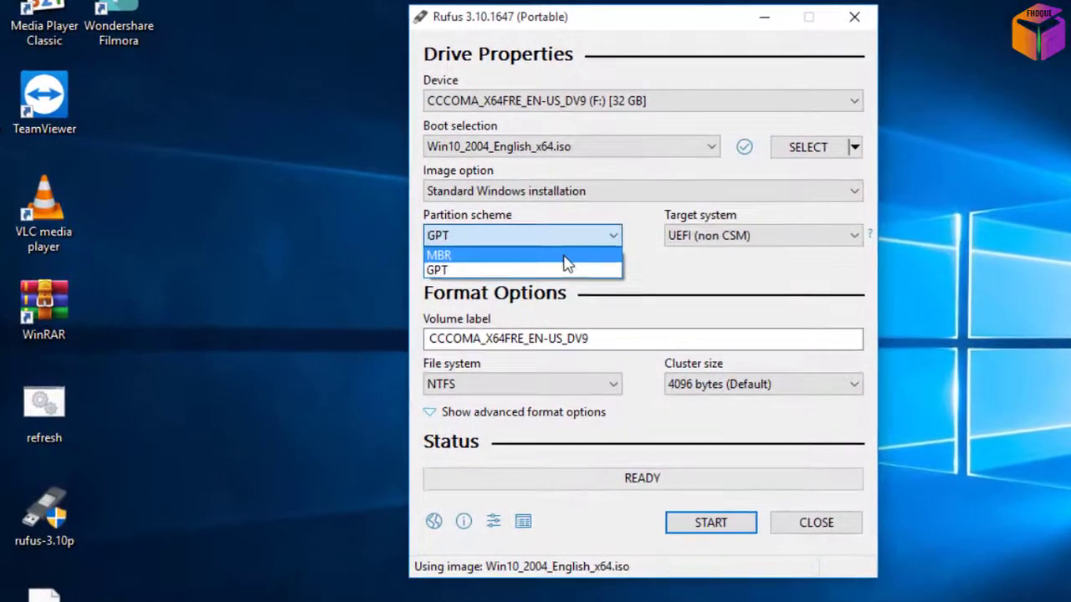
click(500, 227)
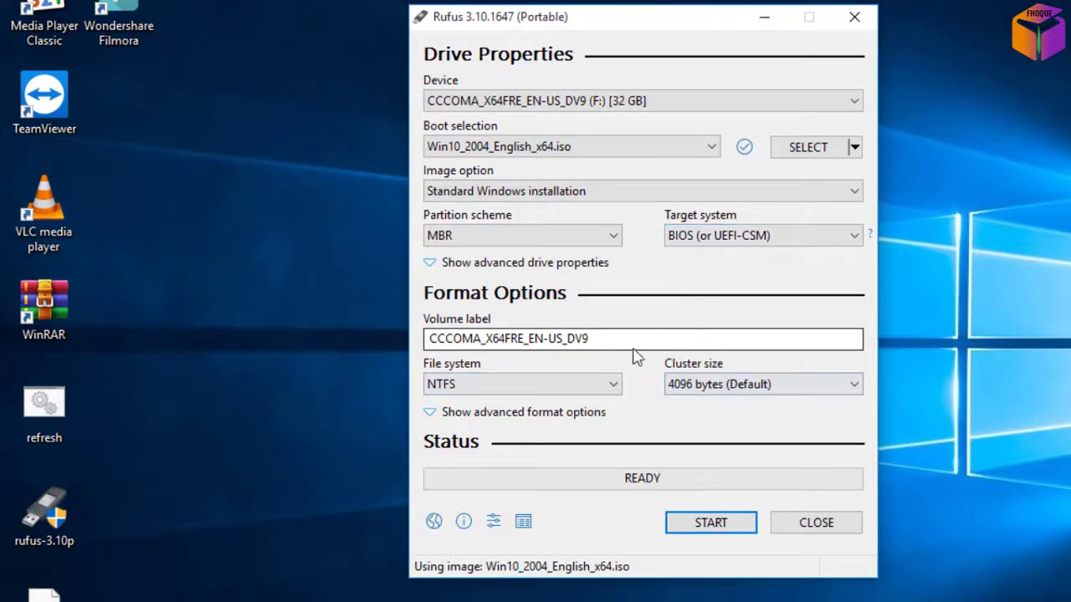
click(711, 523)
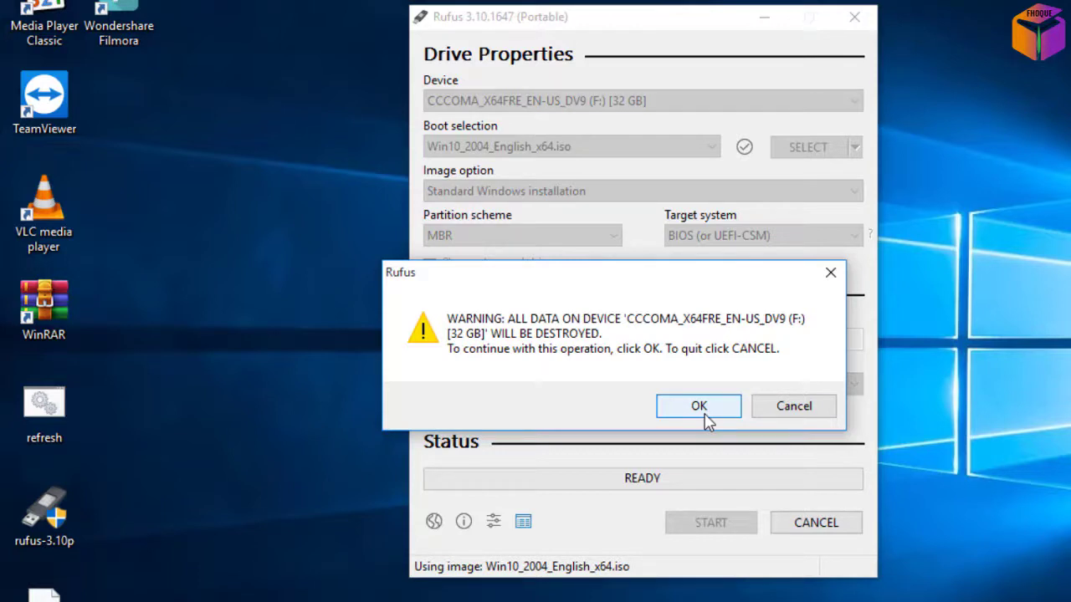
click(703, 410)
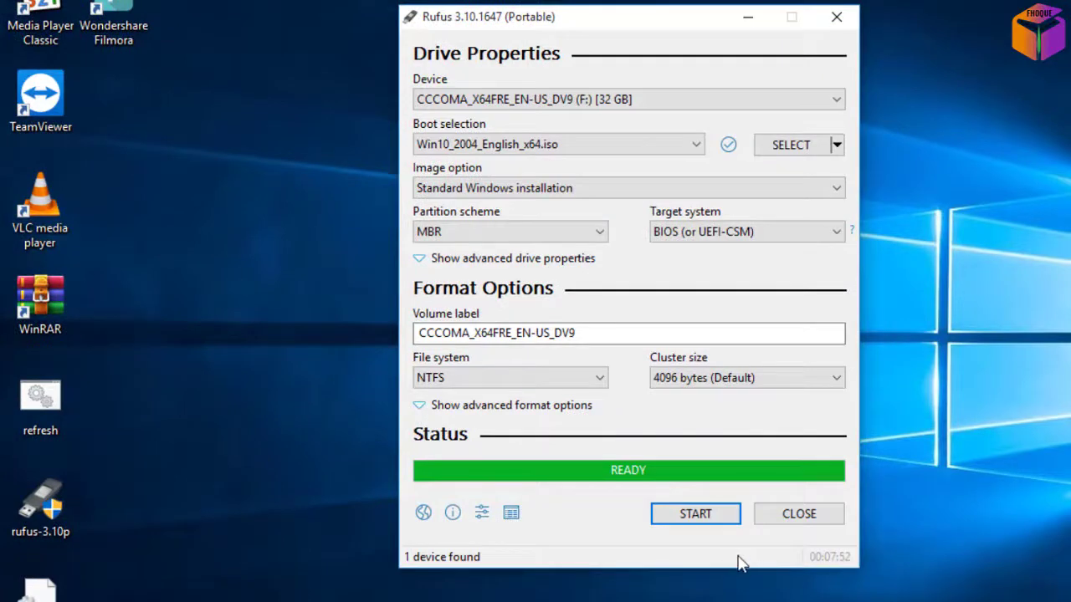
click(809, 518)
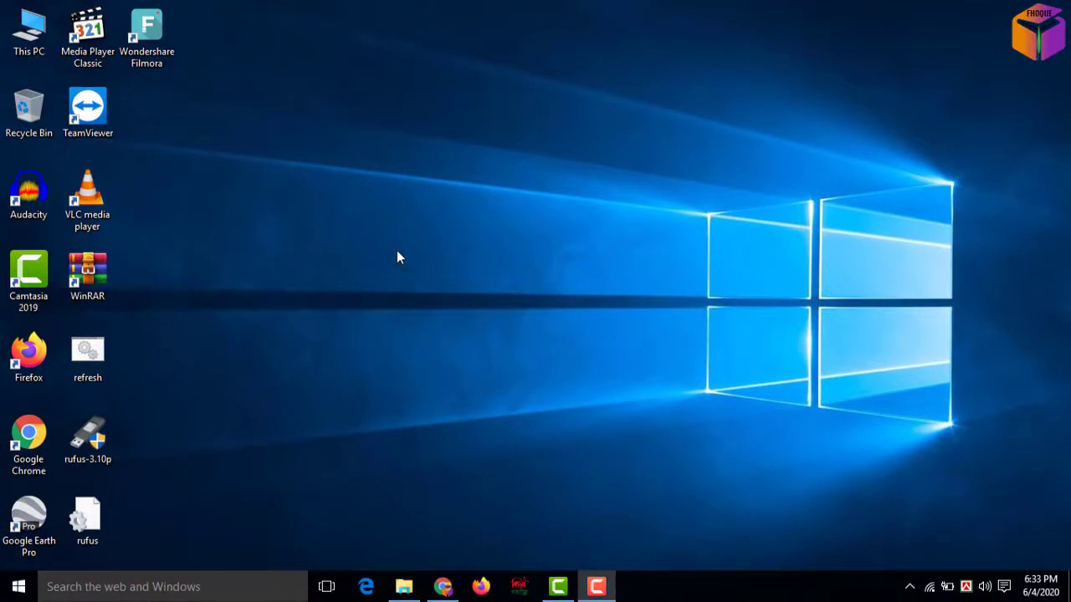
Step: Open the CCCOMA_X64FRE_EN-US_DV9 (F:) USB drive from This PC and examine the installation files written to it
double_click(31, 35)
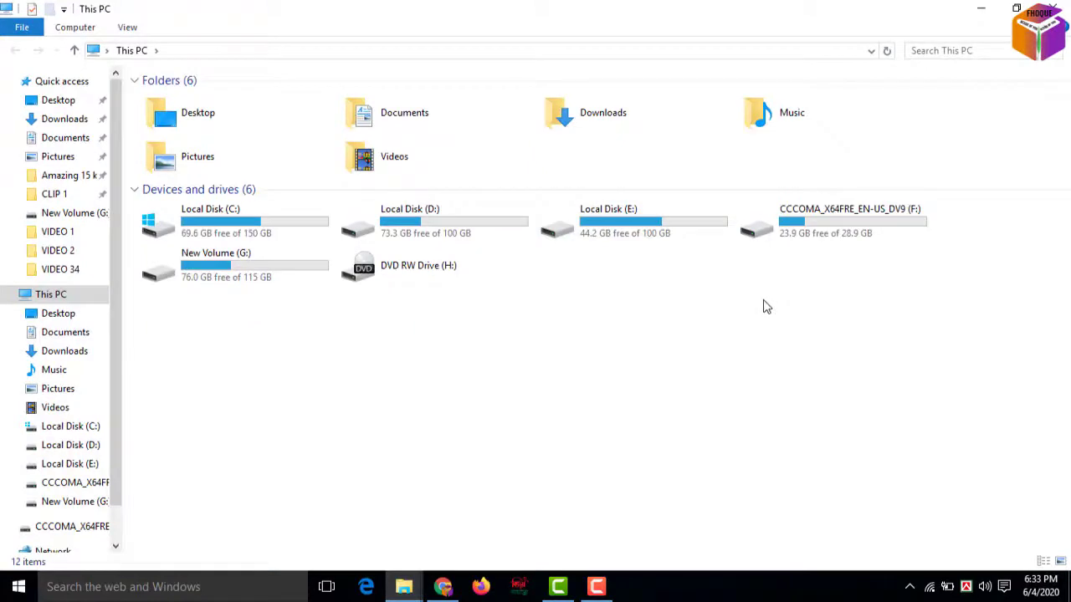
click(808, 231)
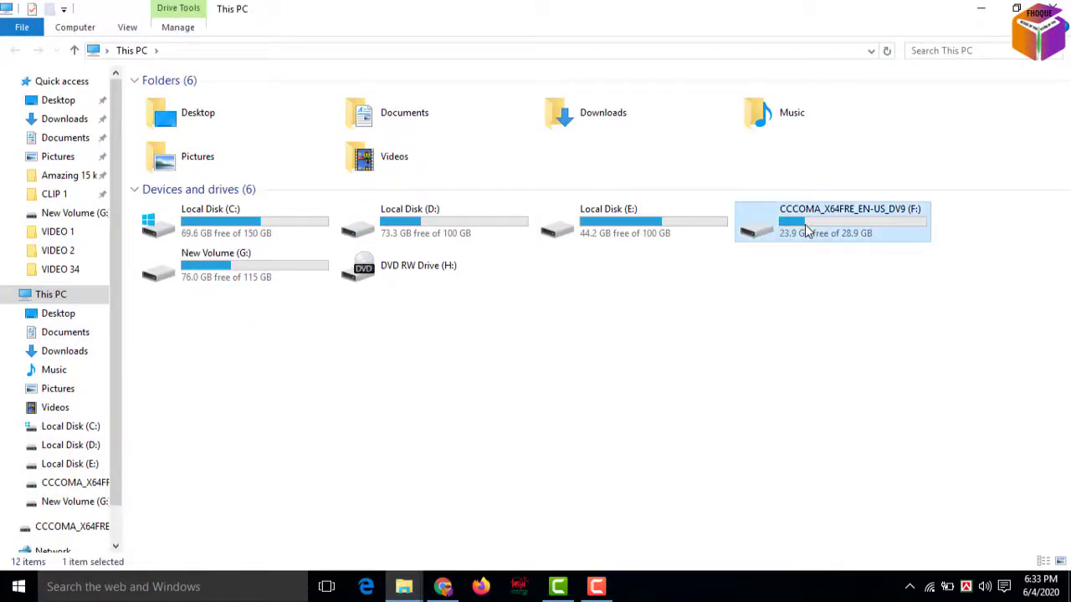
right_click(808, 231)
click(854, 153)
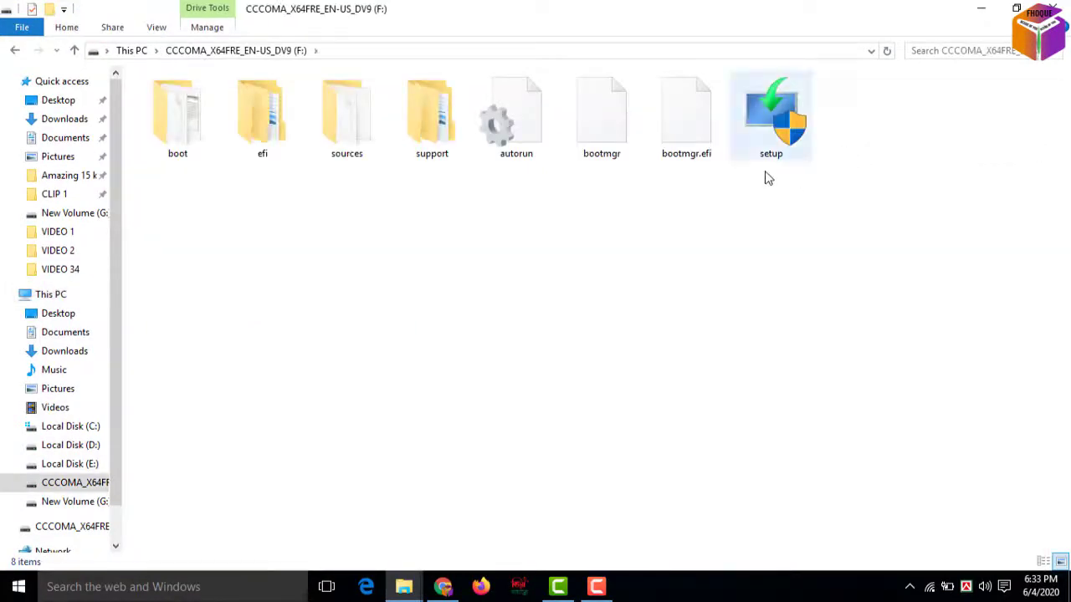
drag(811, 242, 92, 96)
click(163, 210)
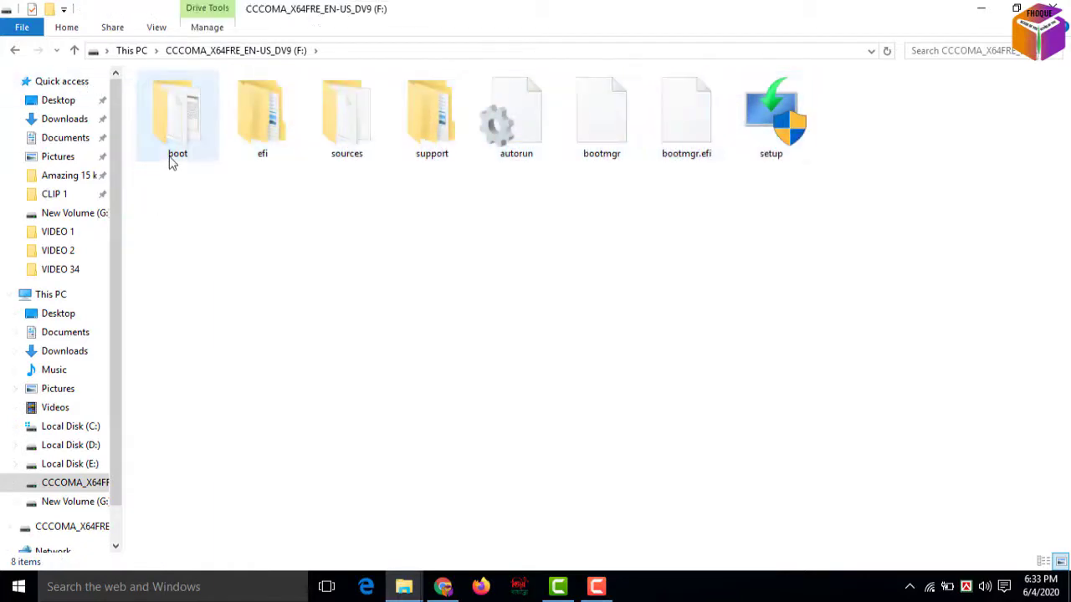